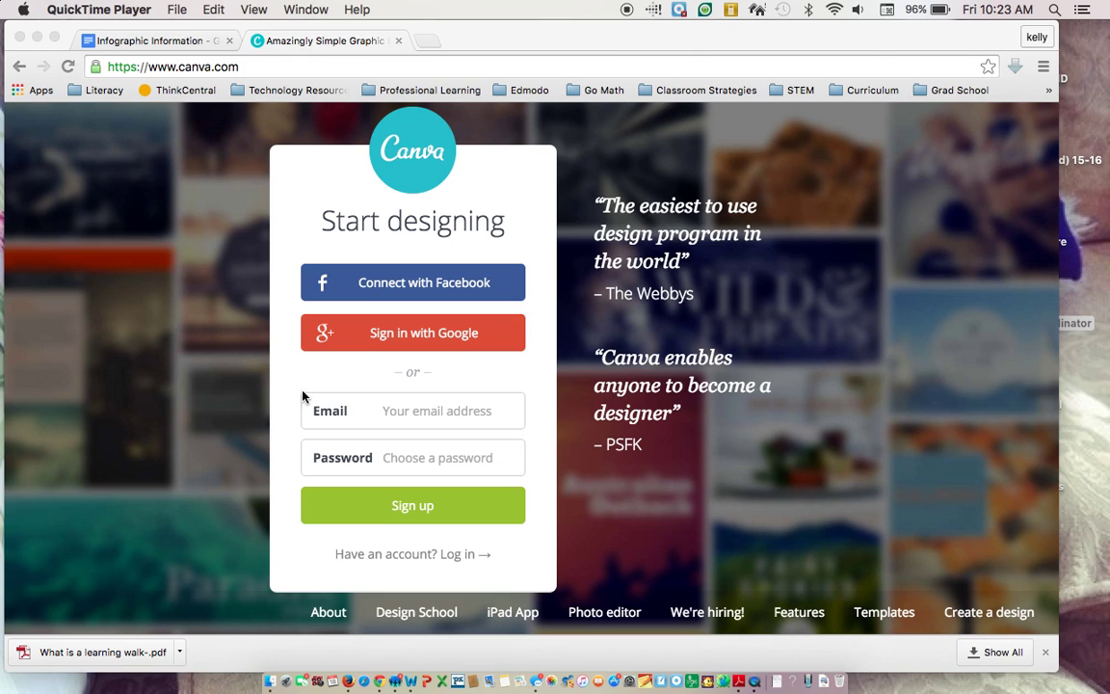
- Sign in with Google using the nvnet.org account and allow access to the e-mail address and basic profile info
{"action": "left_click", "coordinate": [423, 342]}
{"action": "left_click", "coordinate": [421, 340]}
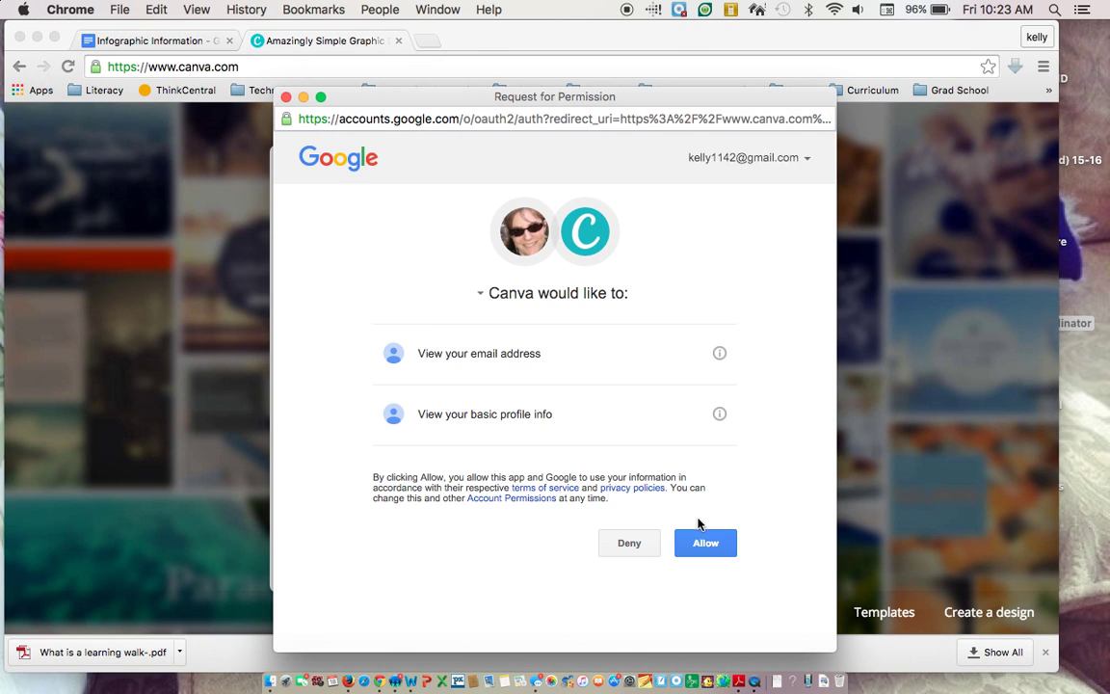
{"action": "left_click", "coordinate": [778, 157]}
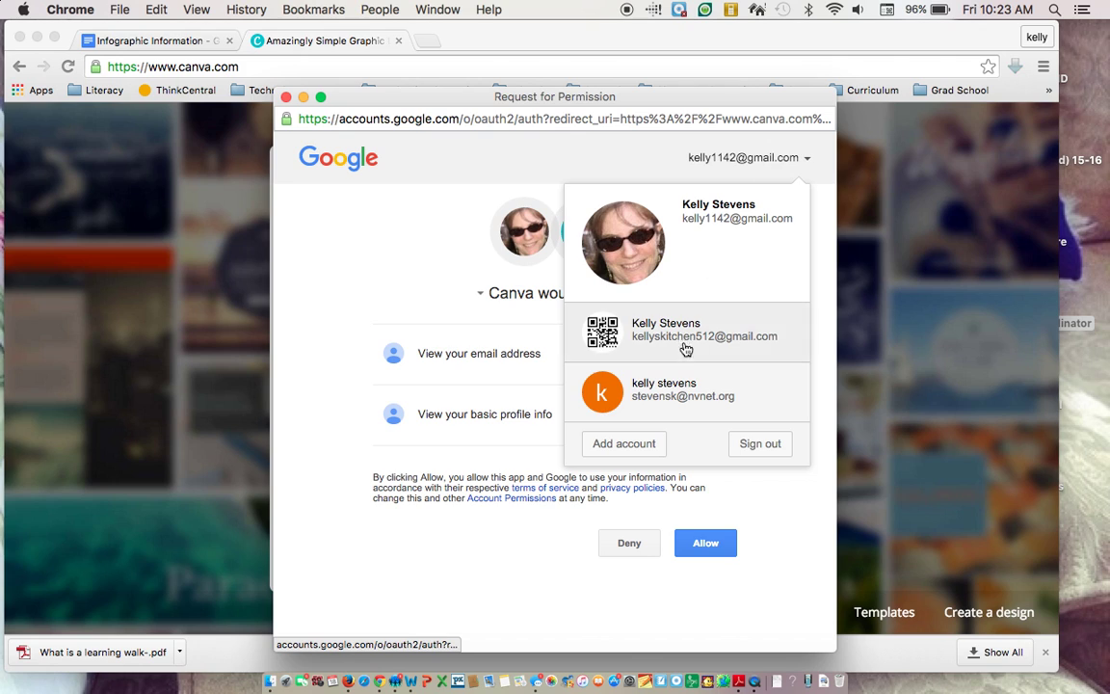
{"action": "left_click", "coordinate": [673, 395]}
{"action": "left_click", "coordinate": [705, 542]}
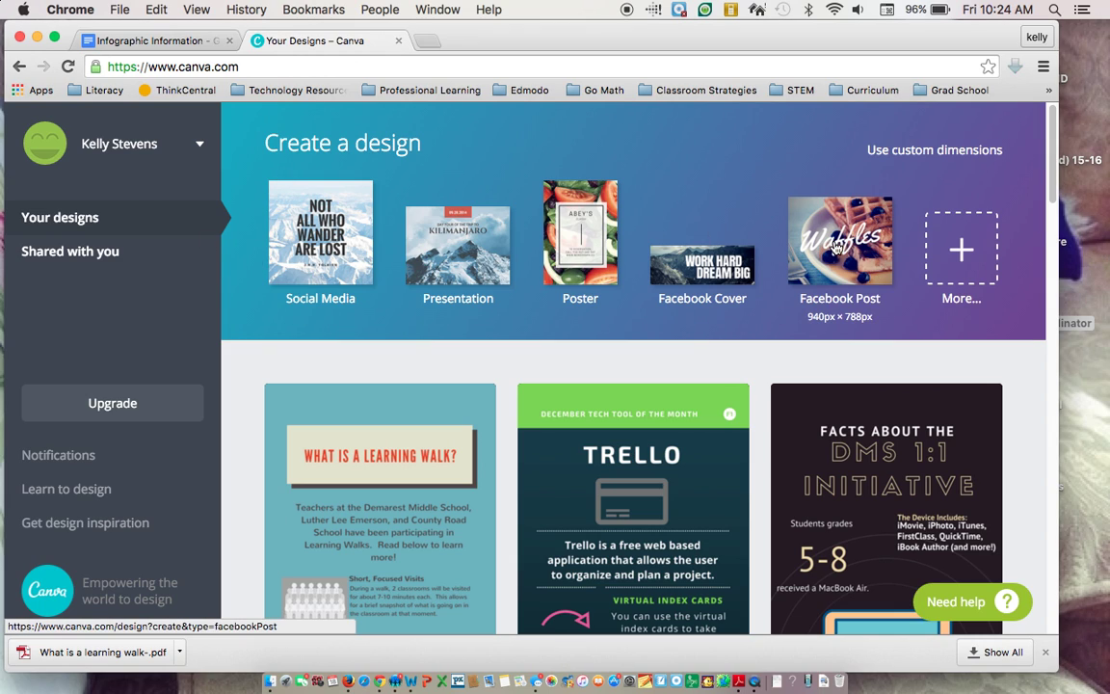
- Create a new Infographic design from the Blogging & eBooks category of the full design type list
{"action": "left_click_drag", "start_coordinate": [1057, 168], "coordinate": [1098, 160]}
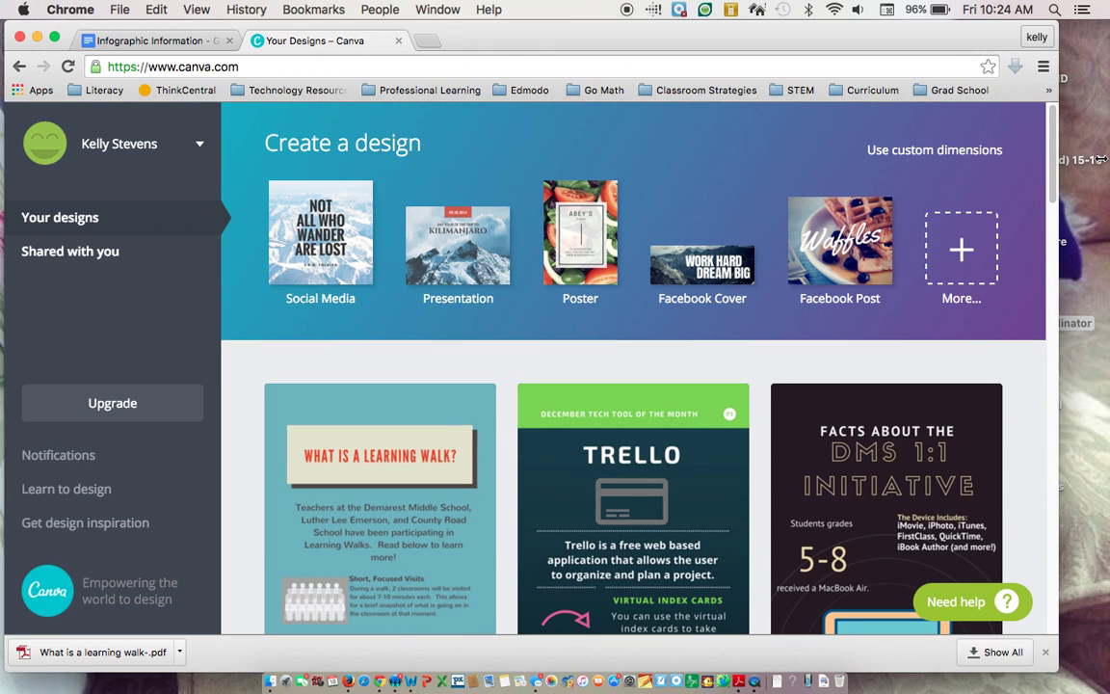
{"action": "left_click", "coordinate": [953, 258]}
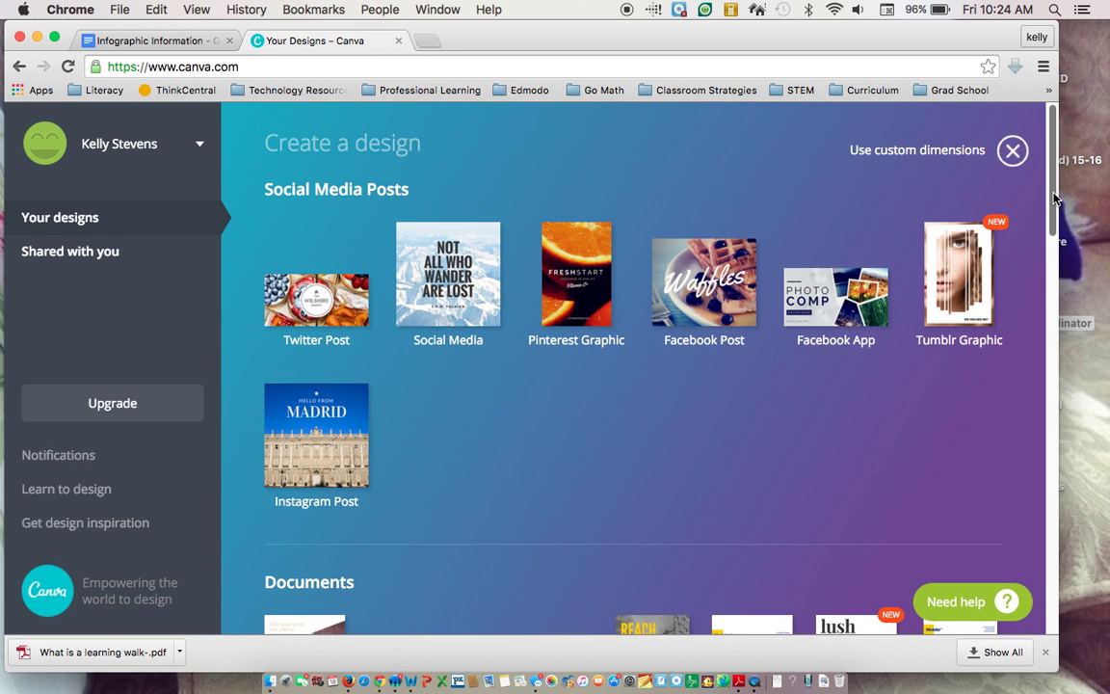
{"action": "left_click_drag", "start_coordinate": [1053, 204], "coordinate": [1070, 376]}
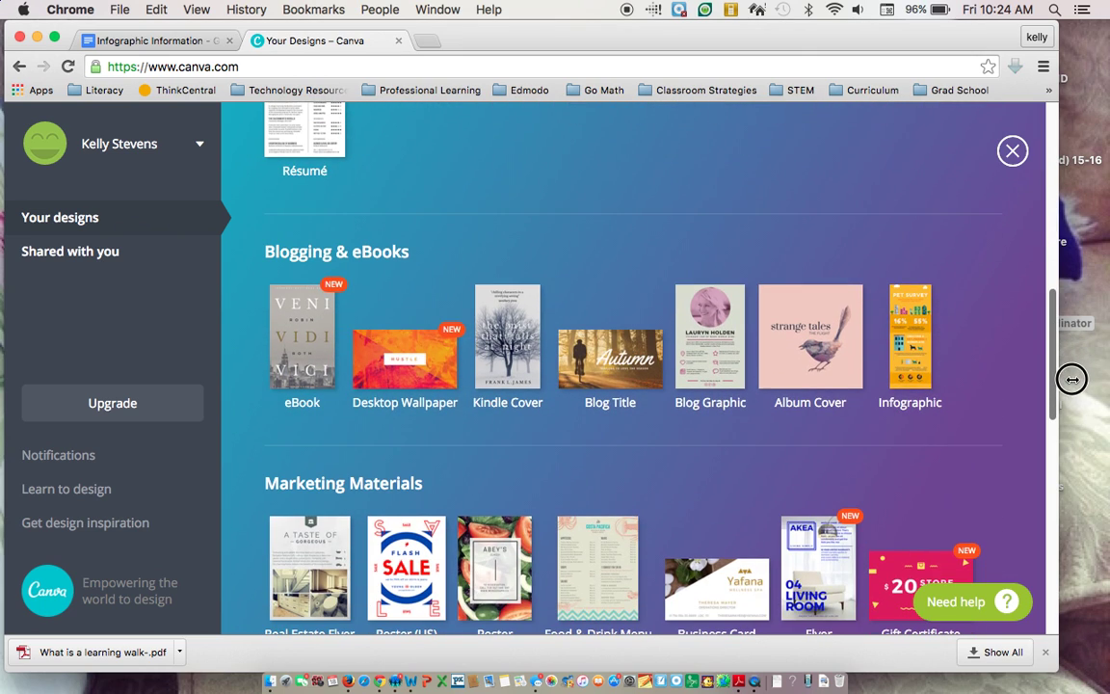
{"action": "left_click", "coordinate": [916, 365]}
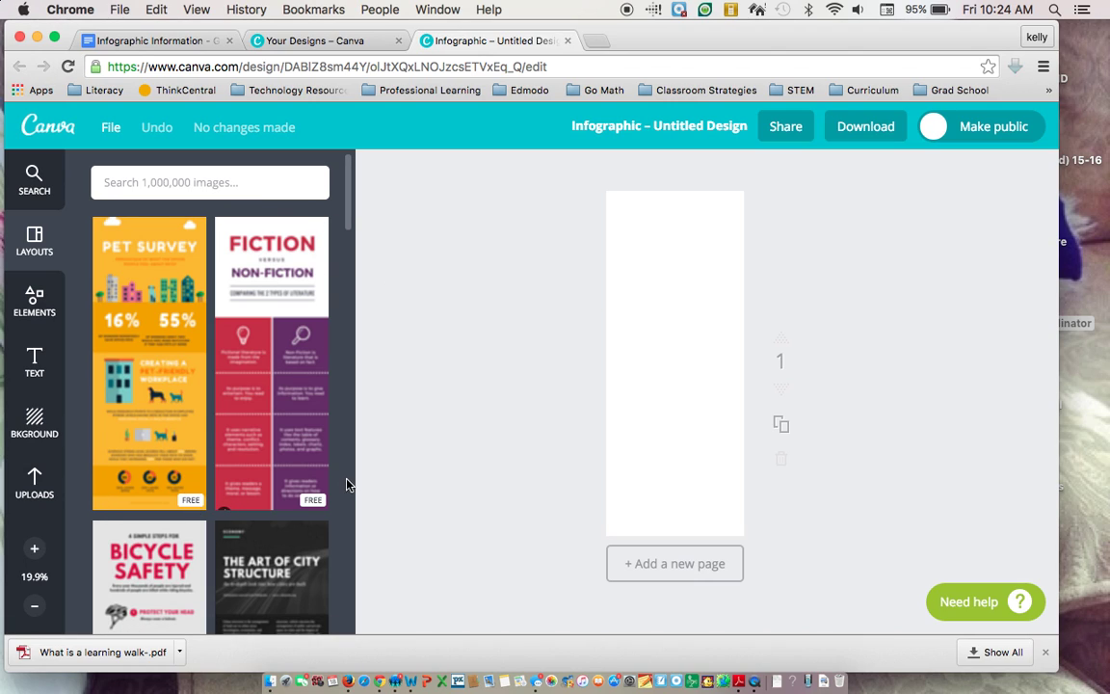
- Apply the free "Fiction versus Non-Fiction" layout to the blank infographic page
{"action": "left_click", "coordinate": [349, 200]}
{"action": "mouse_move", "coordinate": [350, 200]}
{"action": "left_mouse_down"}
{"action": "mouse_move", "coordinate": [347, 260]}
{"action": "mouse_move", "coordinate": [347, 187]}
{"action": "left_mouse_up"}
{"action": "left_click_drag", "start_coordinate": [268, 320], "coordinate": [659, 327]}
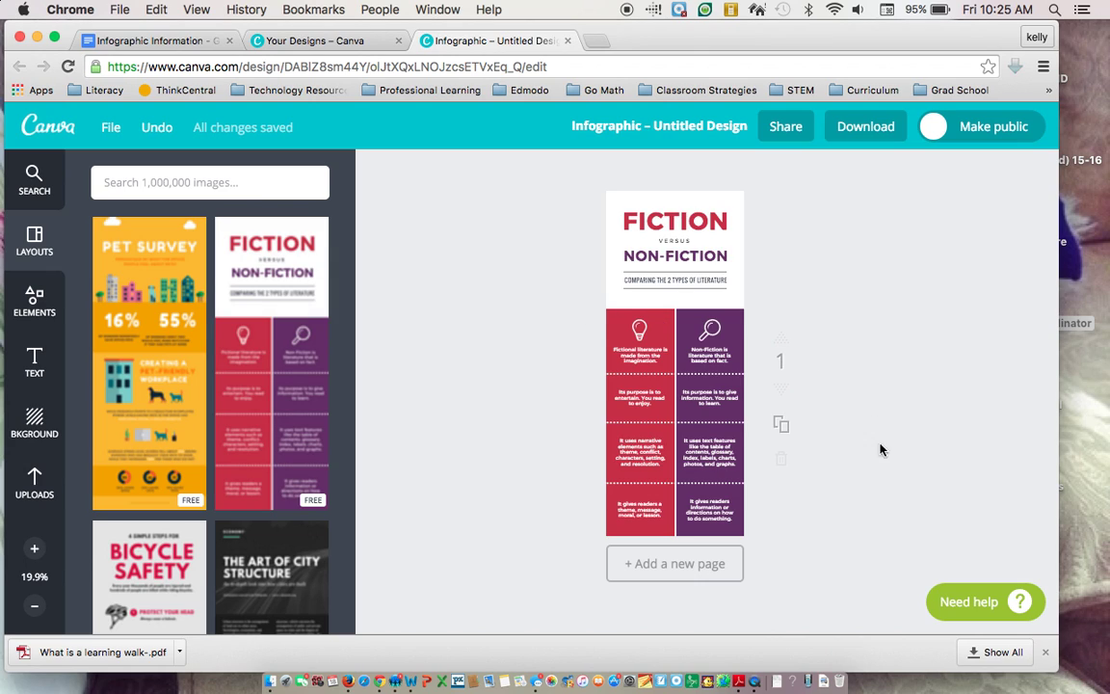
- Replace the main heading FICTION with "GET THE SCOOP!"
{"action": "left_click", "coordinate": [35, 551]}
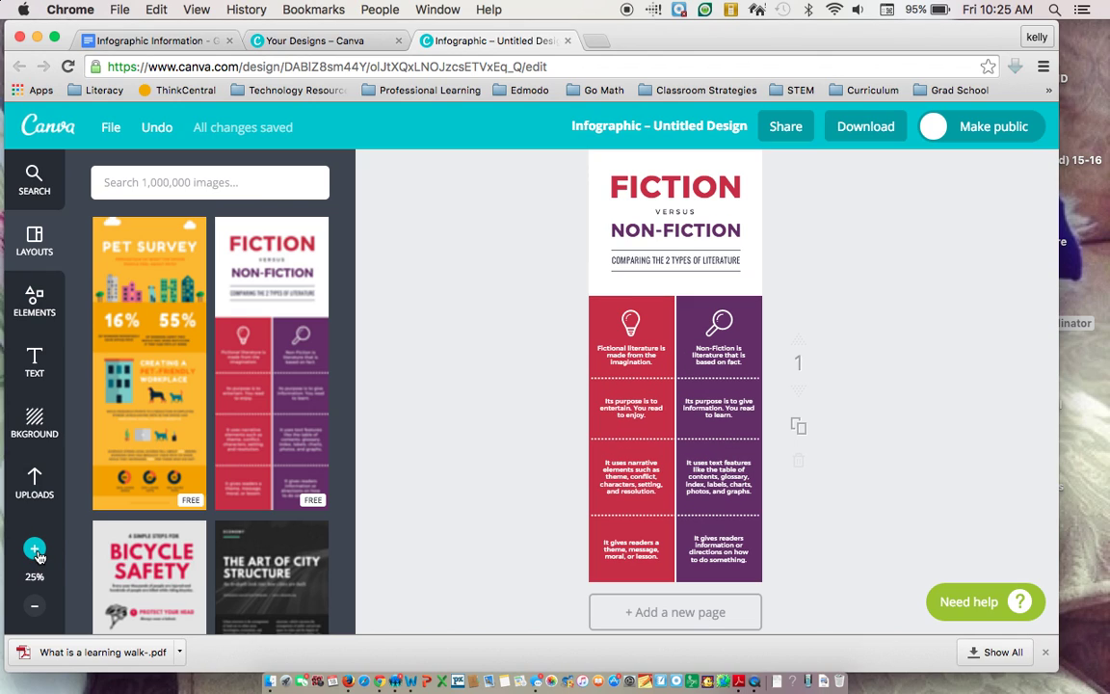
{"action": "left_click", "coordinate": [35, 551]}
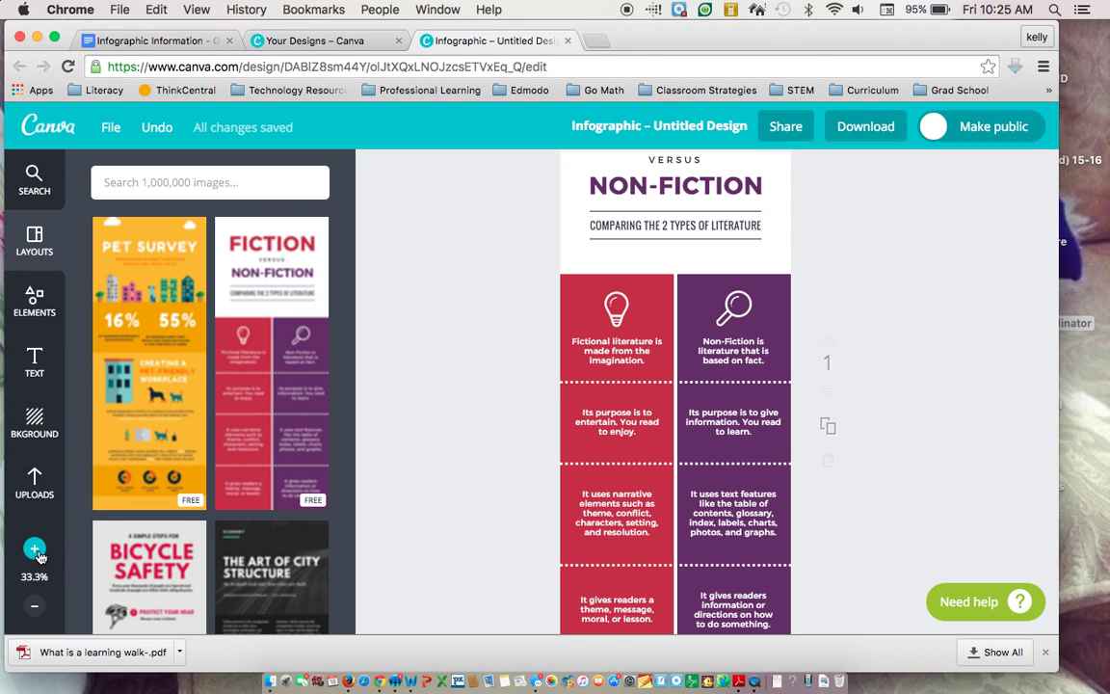
{"action": "left_click", "coordinate": [1053, 462]}
{"action": "left_click_drag", "start_coordinate": [1053, 462], "coordinate": [1054, 410]}
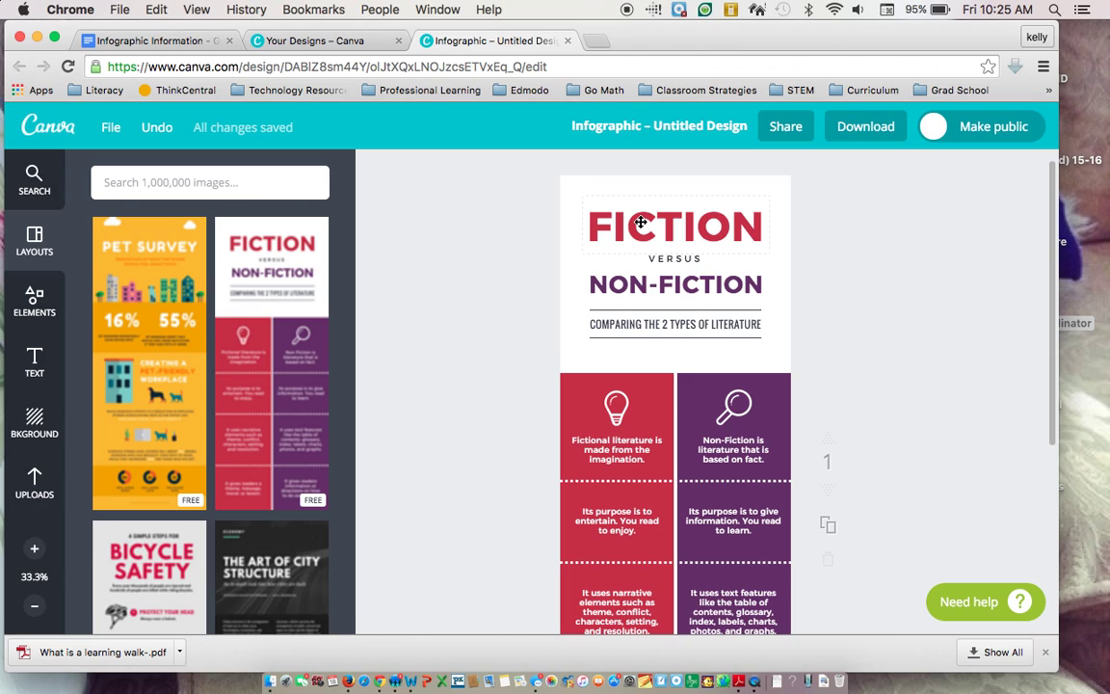
{"action": "left_click", "coordinate": [641, 222]}
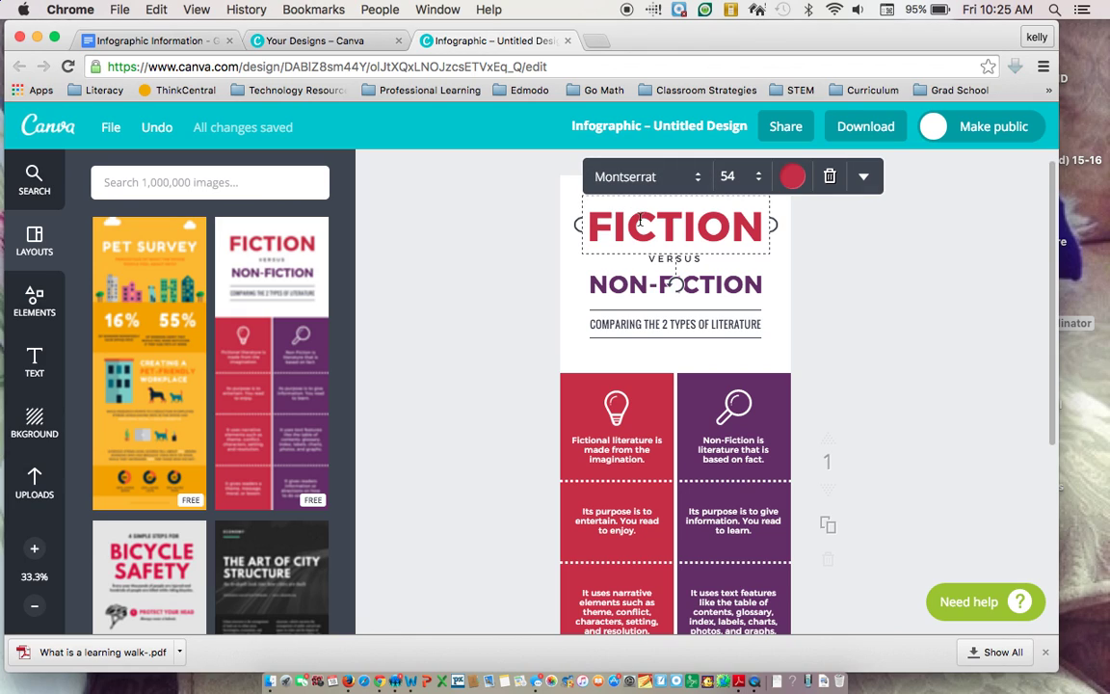
{"action": "left_click_drag", "start_coordinate": [589, 217], "coordinate": [736, 229]}
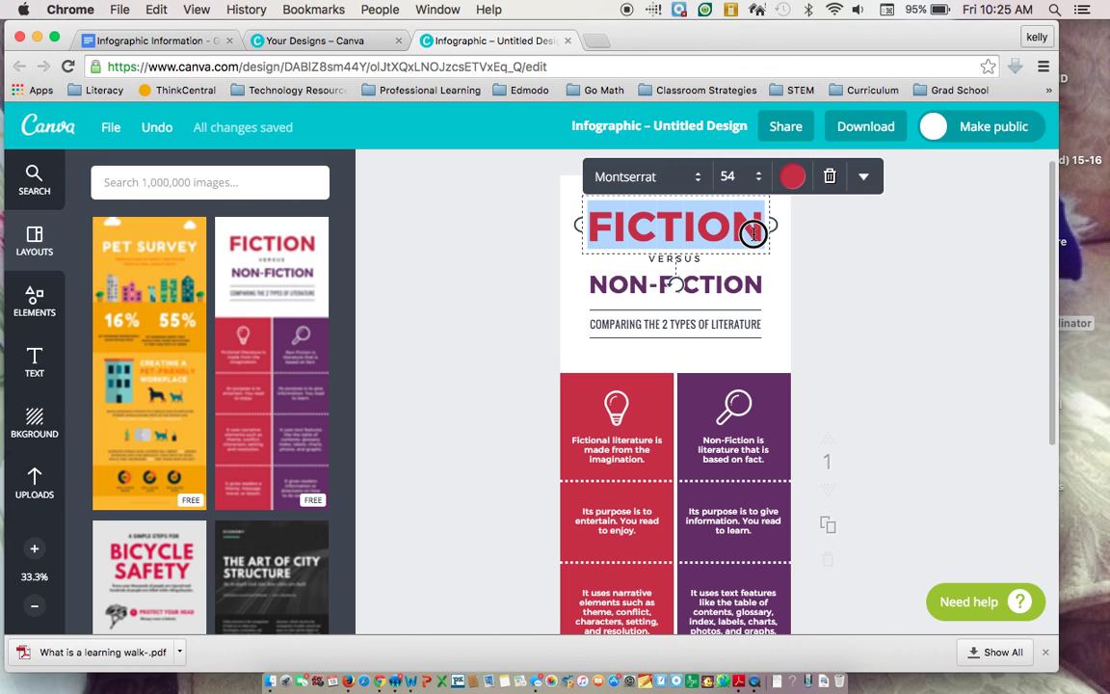
{"action": "type", "text": "GET THE S"}
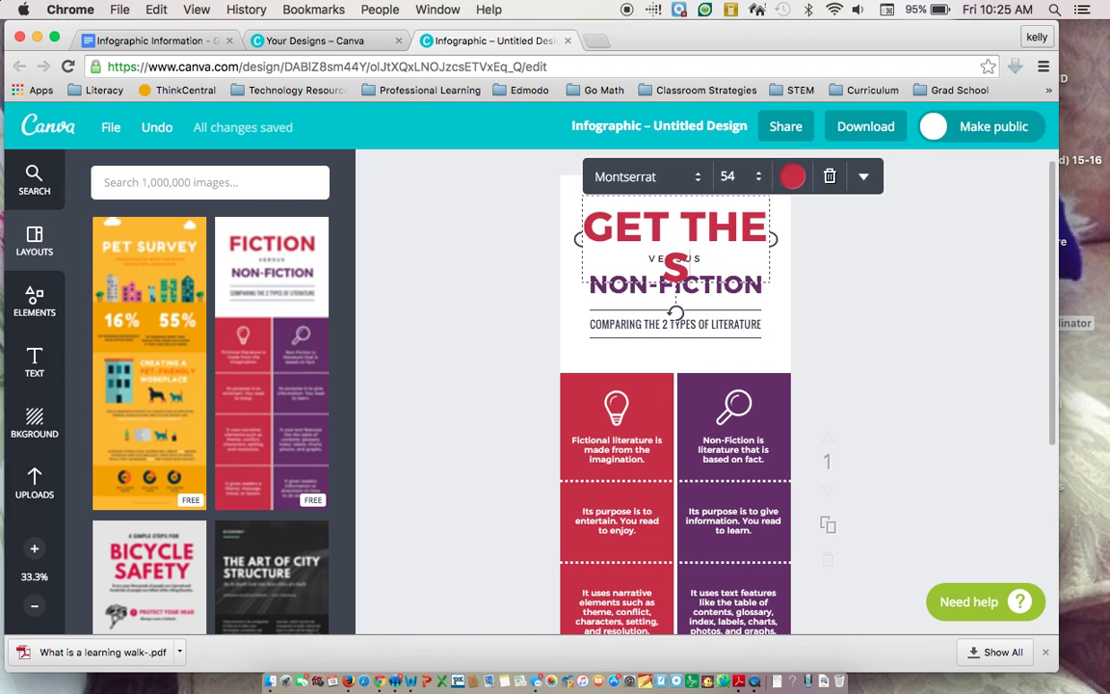
{"action": "type", "text": "COOP!"}
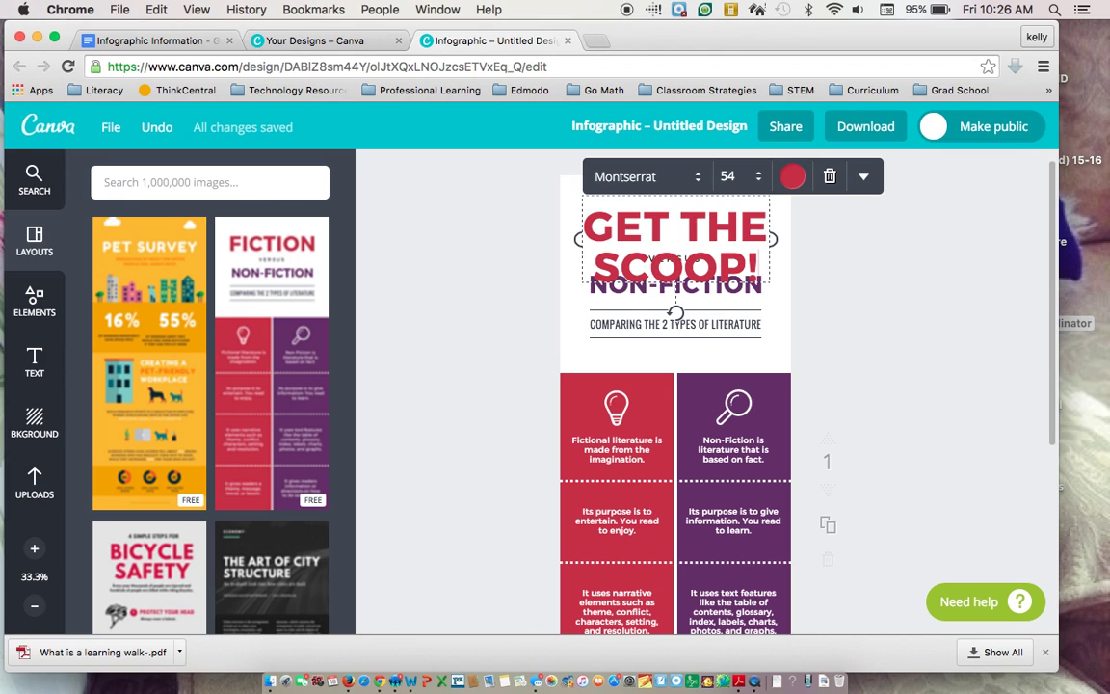
{"action": "left_click", "coordinate": [821, 259]}
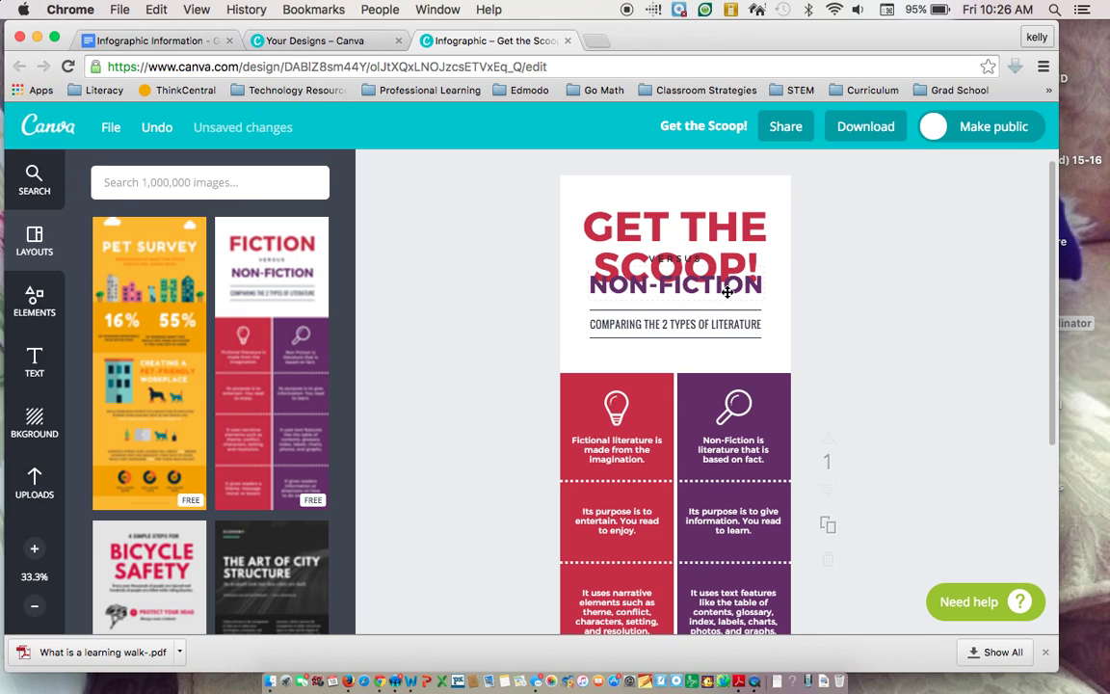
- Set the main heading's font size to 32 and delete the VERSUS text below it
{"action": "left_click", "coordinate": [713, 231]}
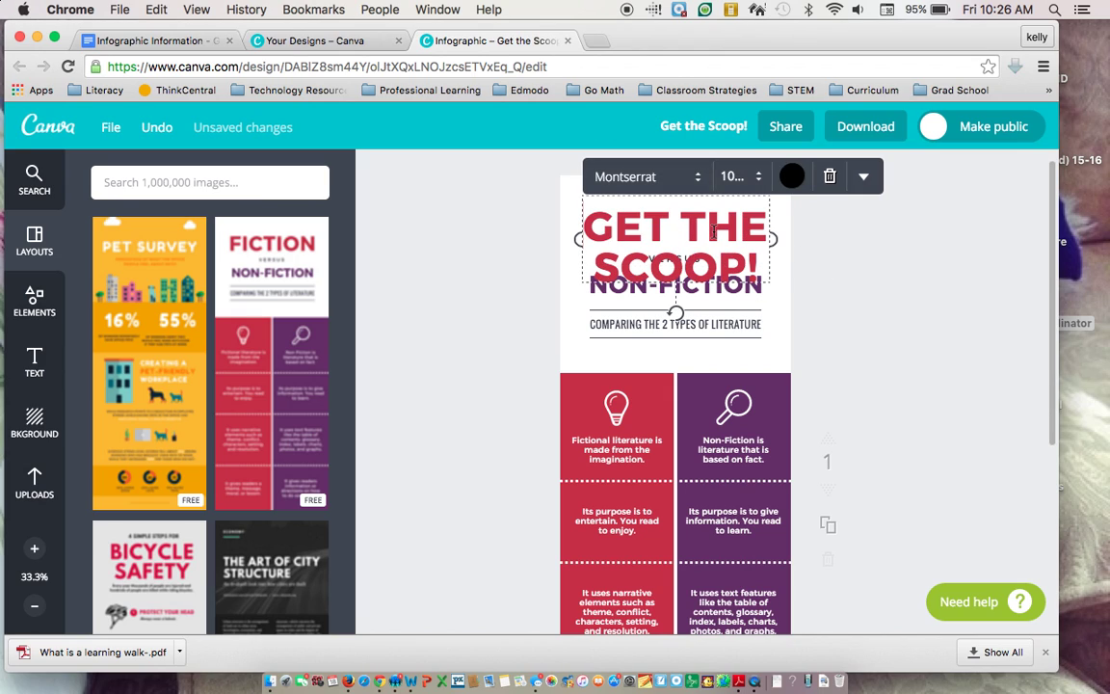
{"action": "left_click", "coordinate": [758, 177]}
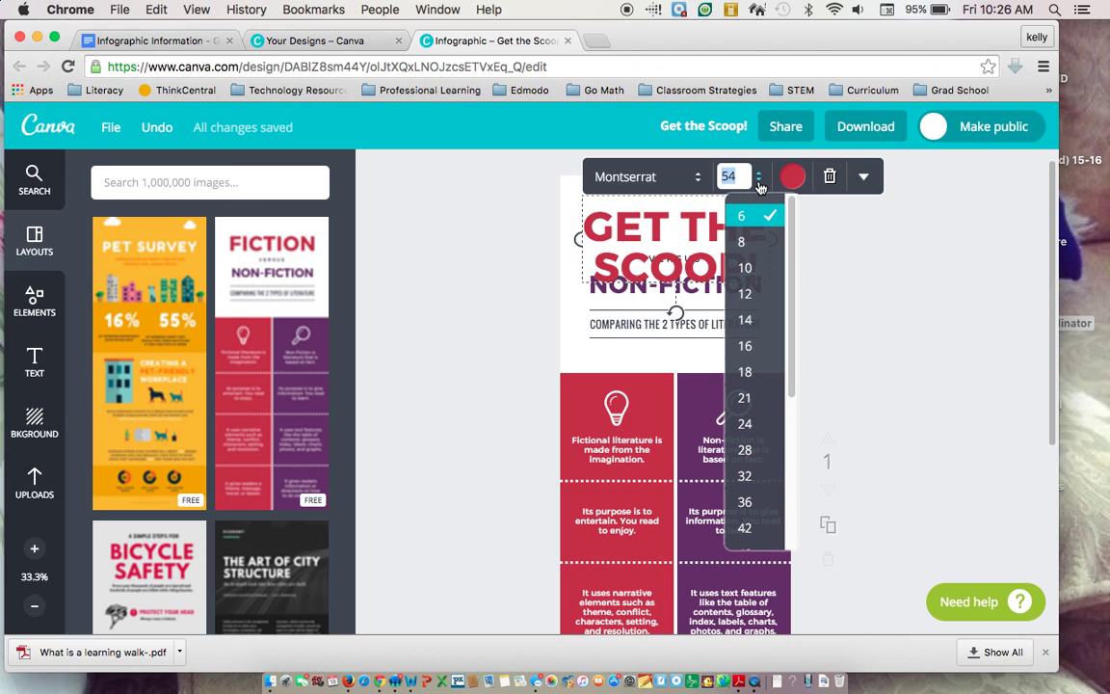
{"action": "left_click", "coordinate": [753, 469]}
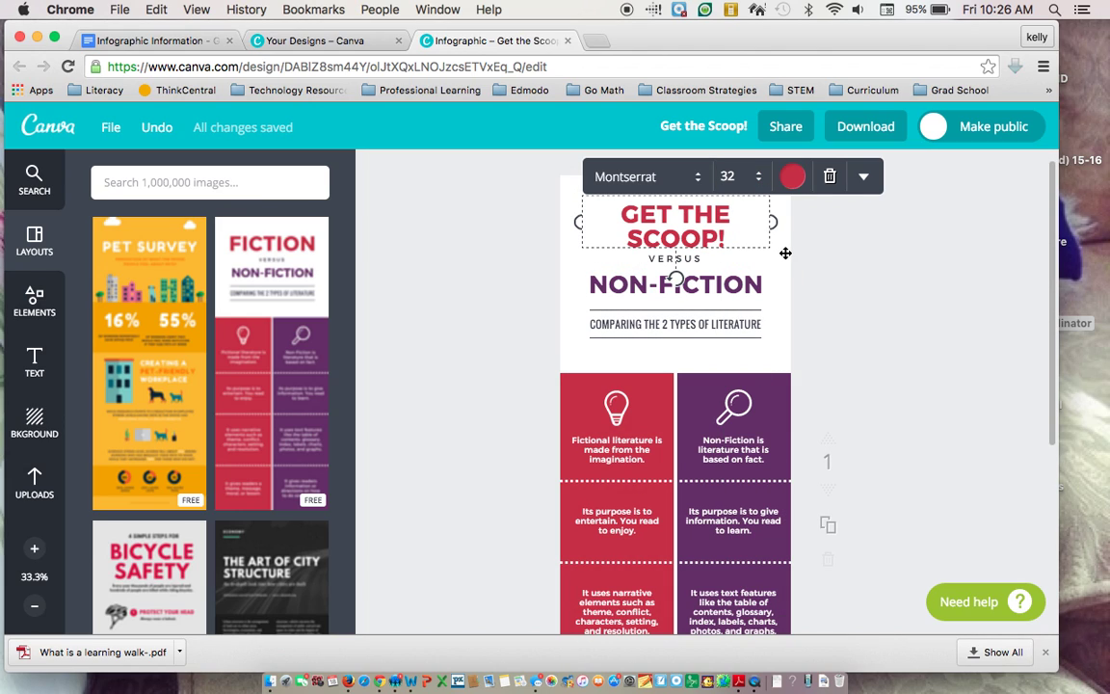
{"action": "left_click_drag", "start_coordinate": [788, 224], "coordinate": [759, 227]}
{"action": "left_click", "coordinate": [856, 239]}
{"action": "left_click", "coordinate": [682, 258]}
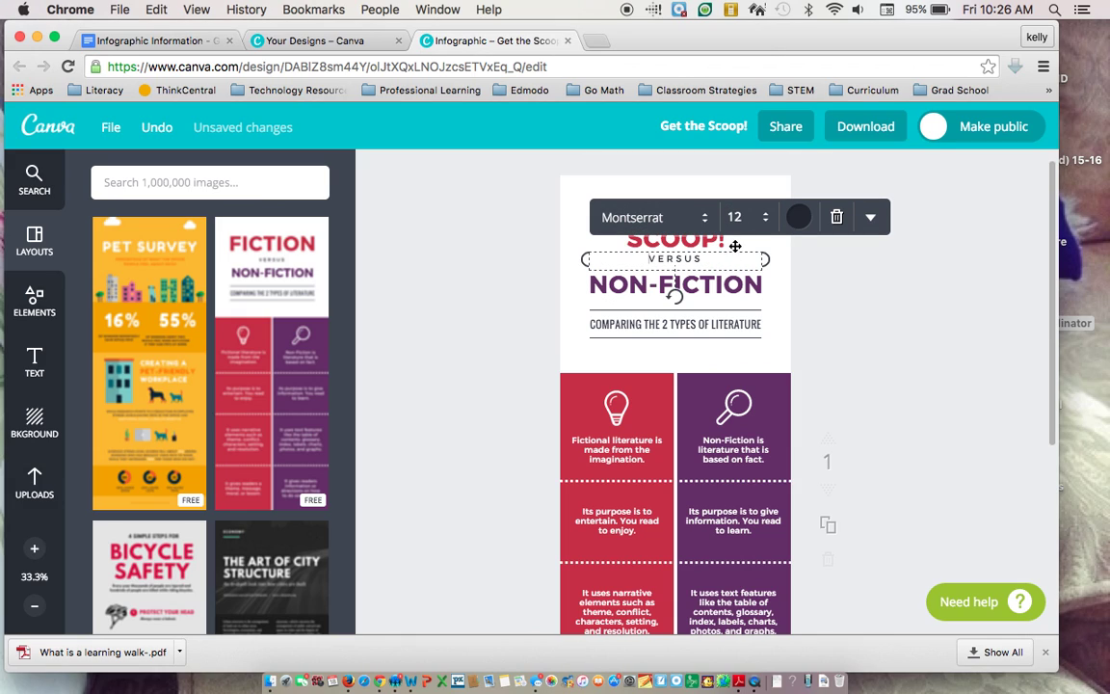
{"action": "left_click", "coordinate": [837, 218]}
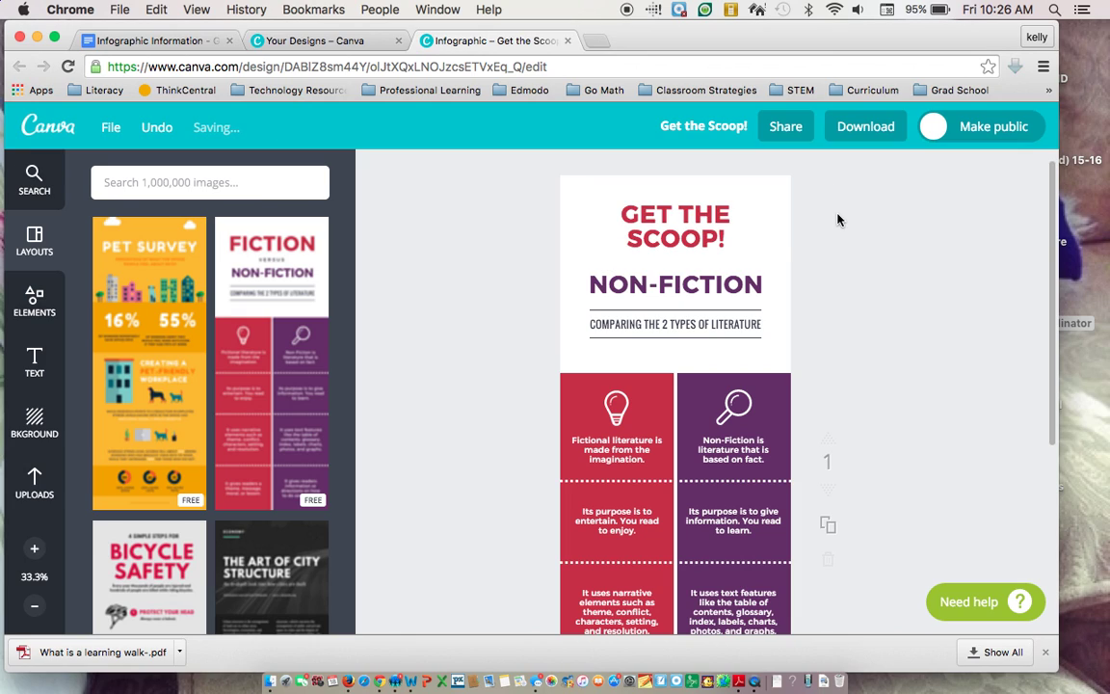
- Replace the NON-FICTION subheading with the teacher's title and surname in the possessive, followed by "3RD GRADE"
{"action": "left_click", "coordinate": [677, 281]}
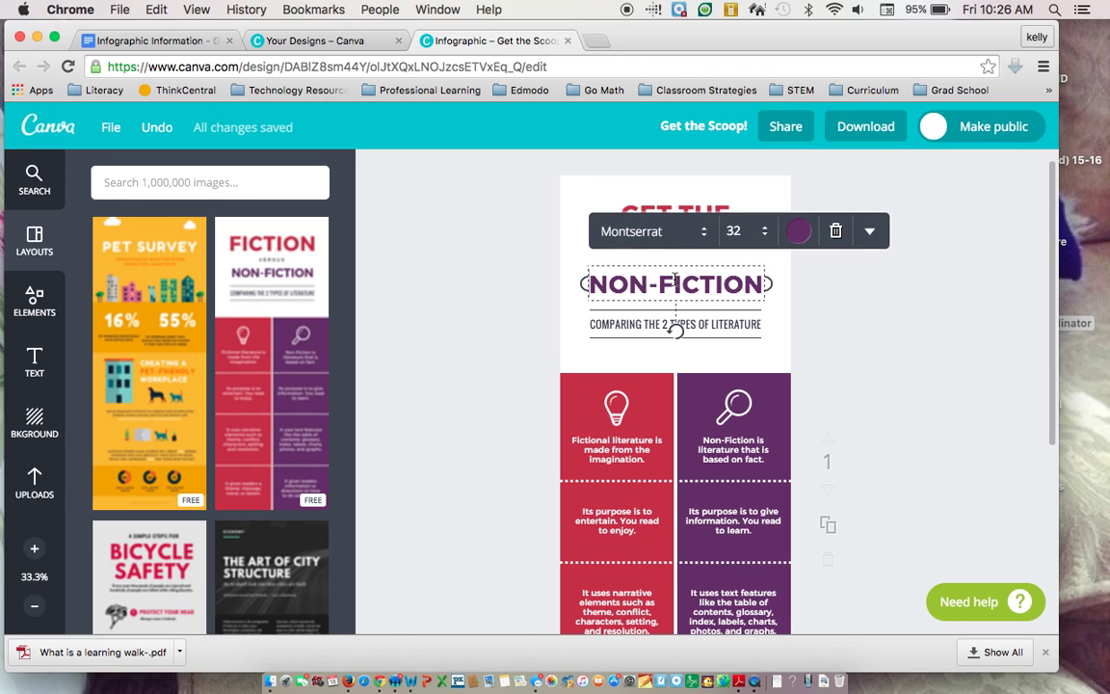
{"action": "left_click_drag", "start_coordinate": [589, 284], "coordinate": [757, 281]}
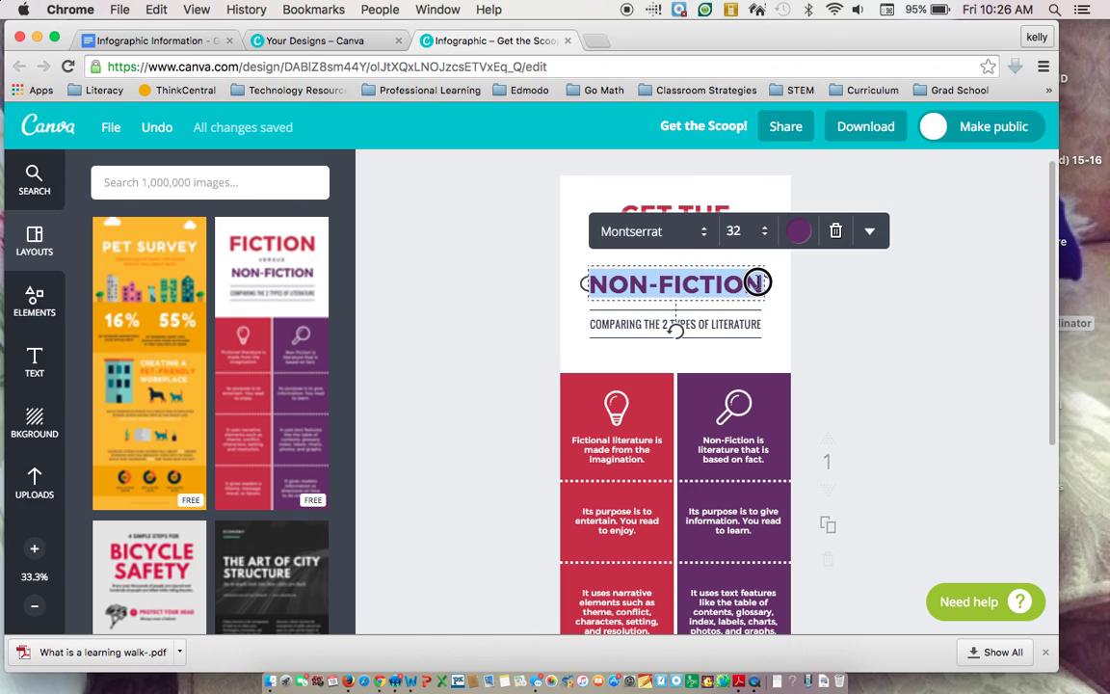
{"action": "type", "text": "MS. STEVENS"}
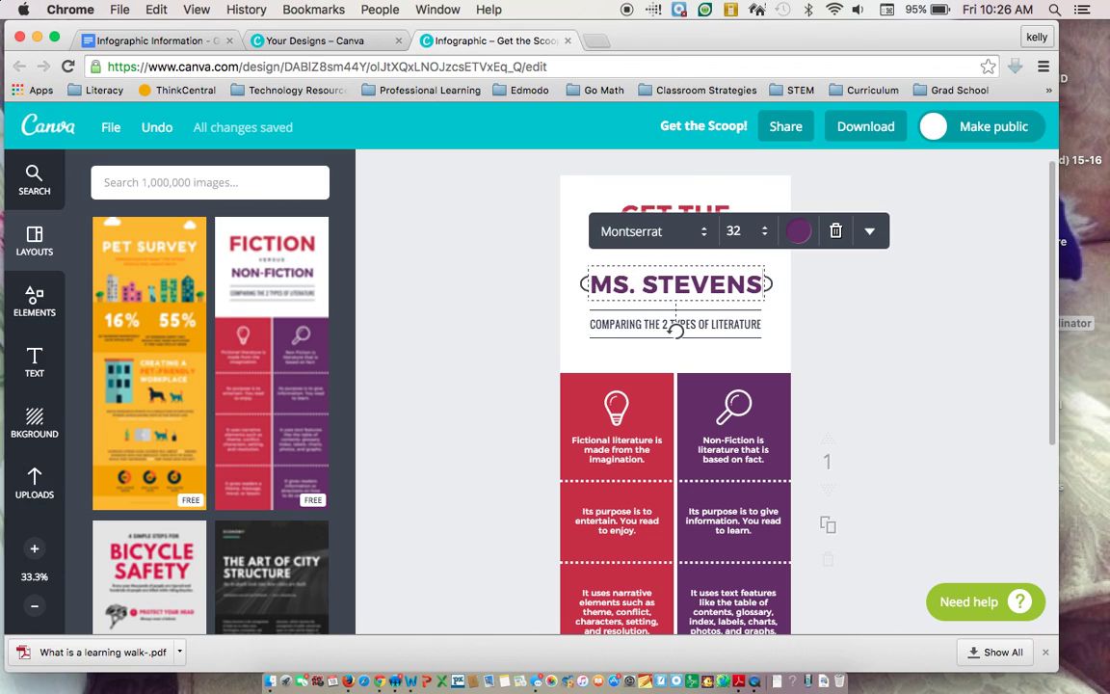
{"action": "type", "text": "' 3"}
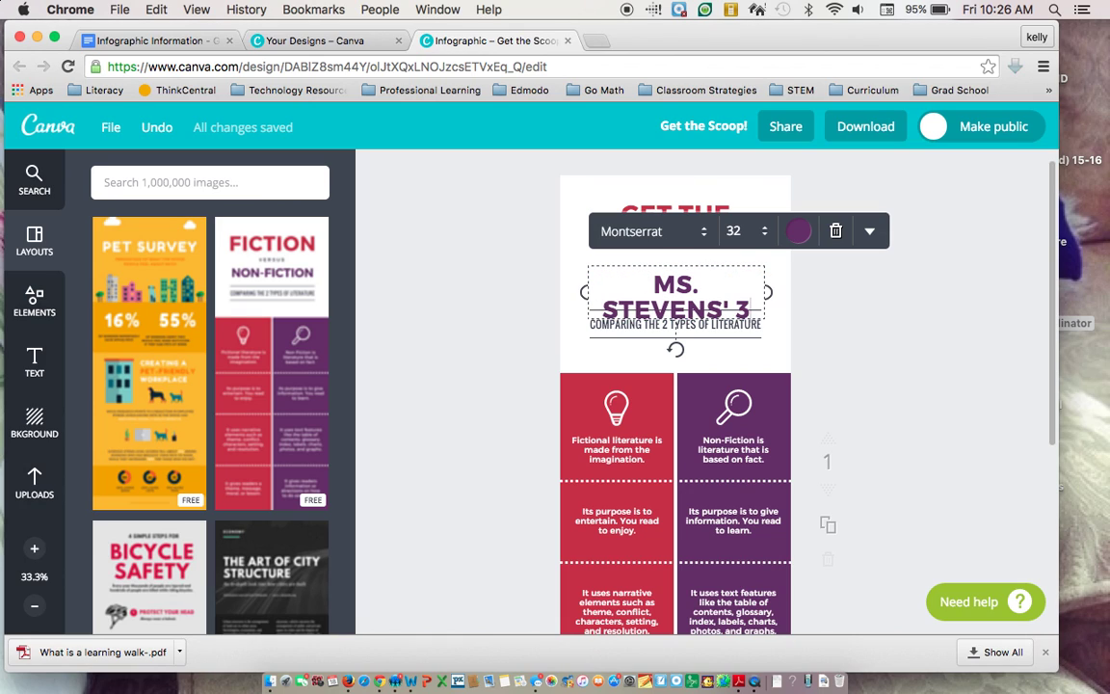
{"action": "type", "text": "RD GRADE"}
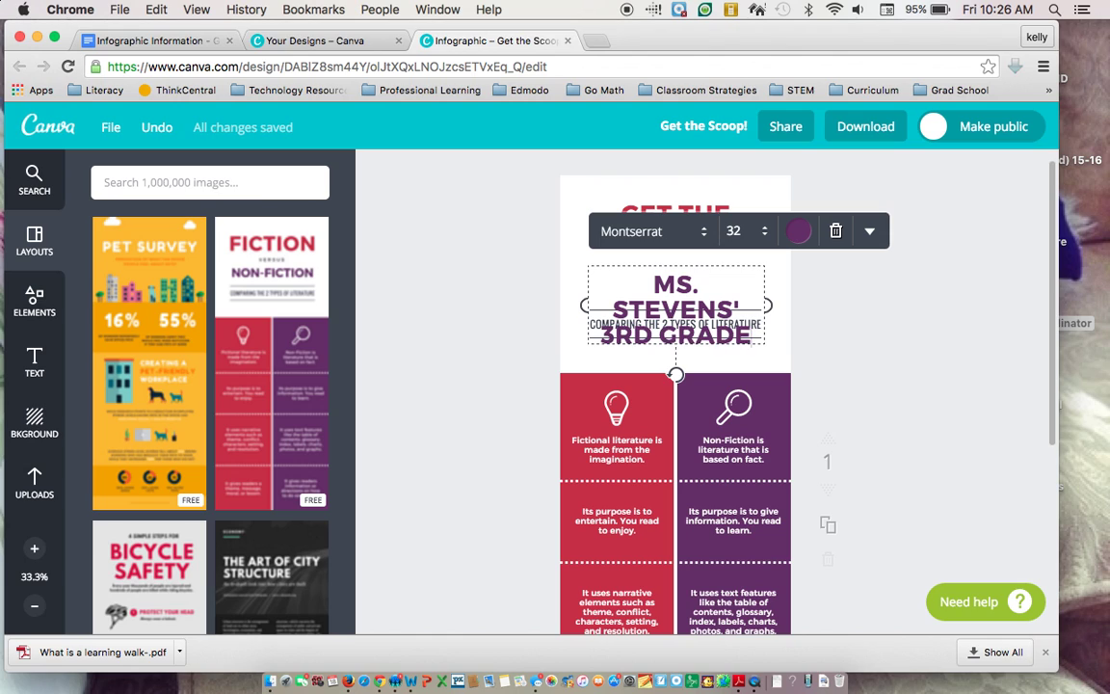
- Set the subheading's font size to 24 and move it slightly up, closer to the main heading
{"action": "left_click", "coordinate": [738, 231]}
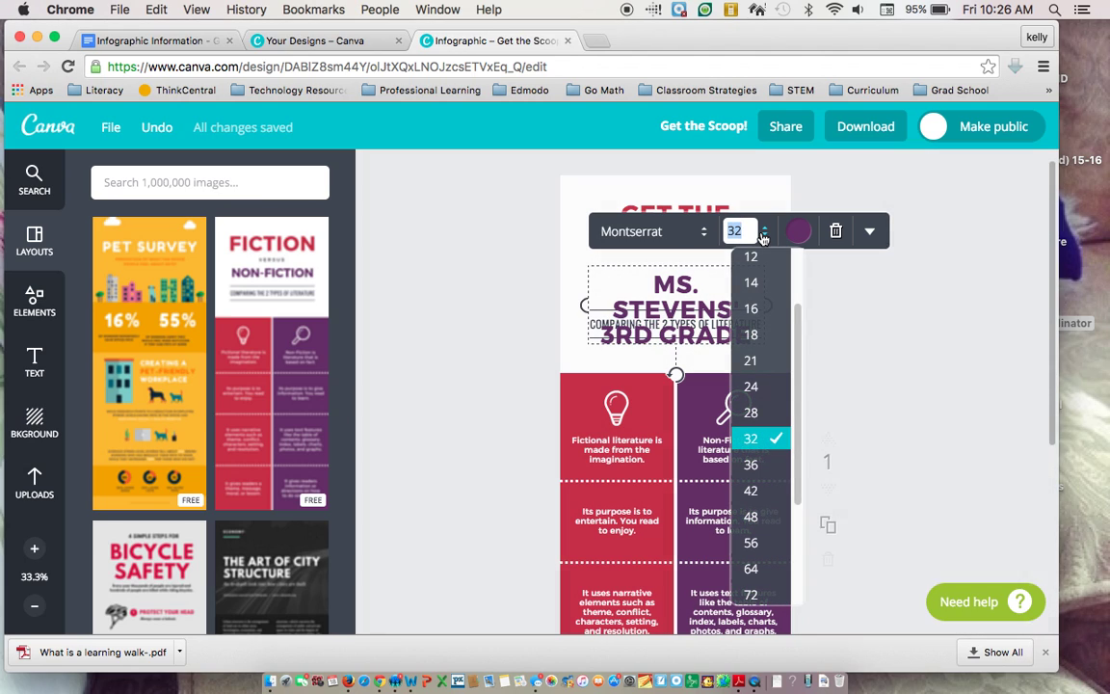
{"action": "left_click", "coordinate": [758, 390]}
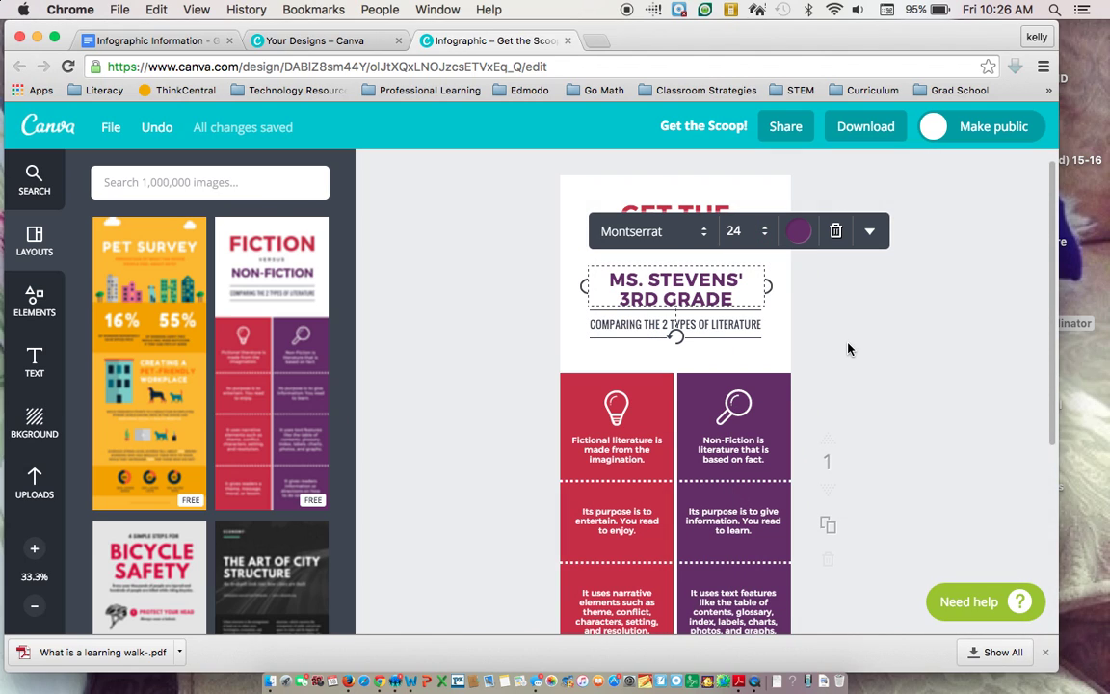
{"action": "left_click", "coordinate": [759, 306]}
{"action": "left_click_drag", "start_coordinate": [700, 274], "coordinate": [696, 259]}
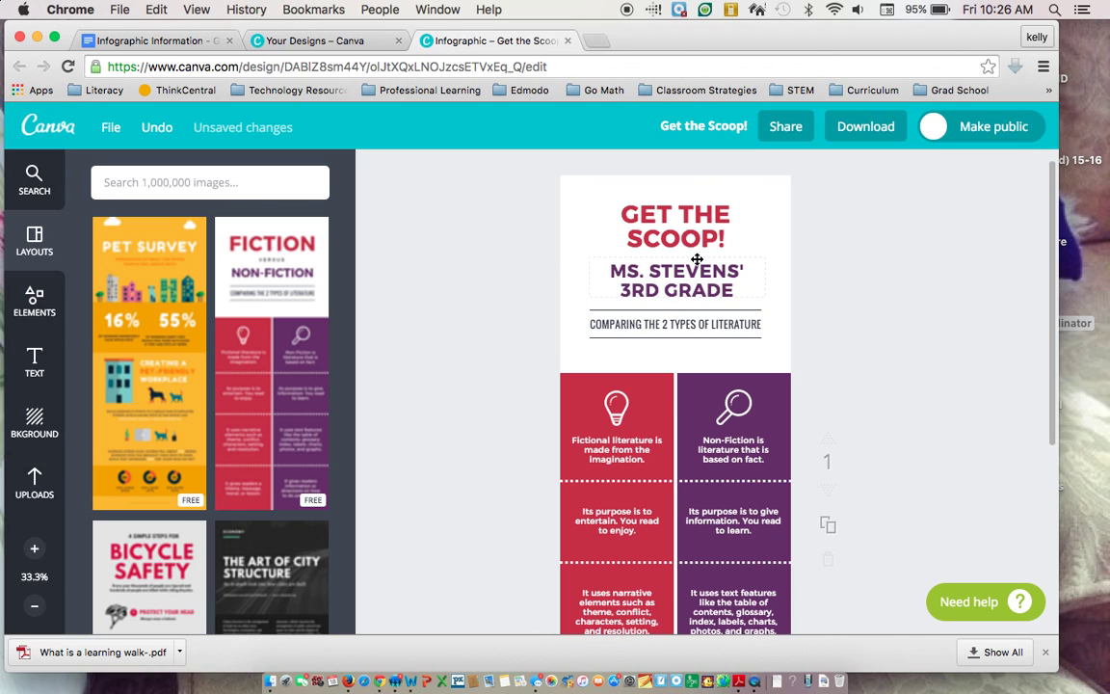
- Replace the line "COMPARING THE 2 TYPES OF LITERATURE" with "2014-2015"
{"action": "left_click", "coordinate": [657, 324]}
{"action": "left_click_drag", "start_coordinate": [589, 324], "coordinate": [758, 322]}
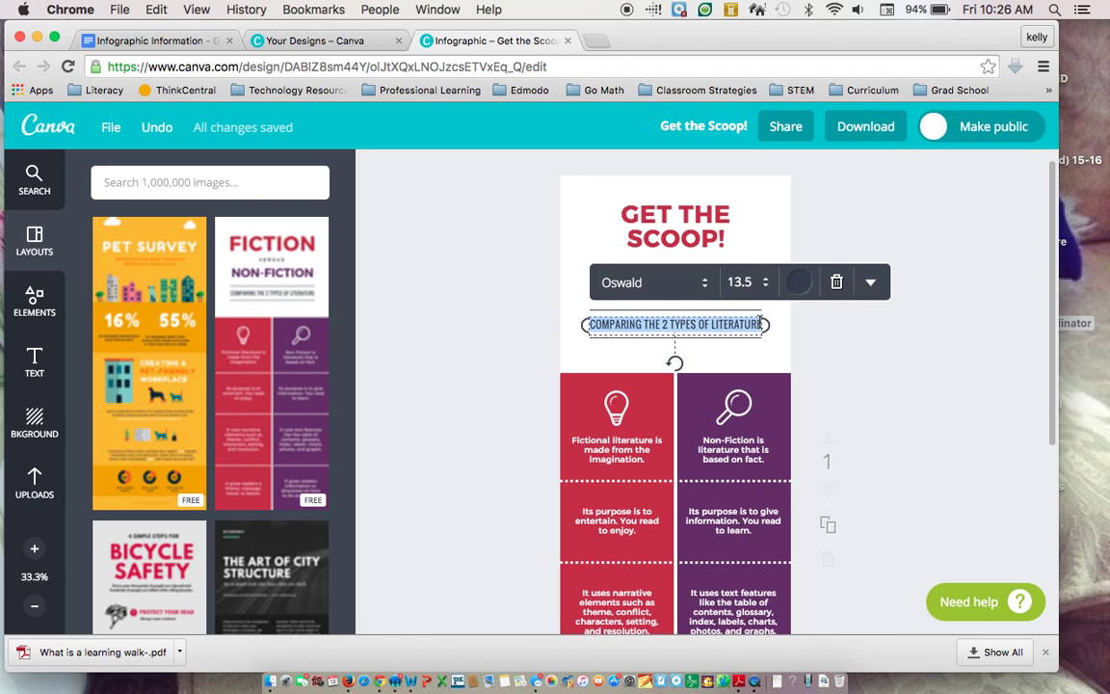
{"action": "type", "text": "2014-2015"}
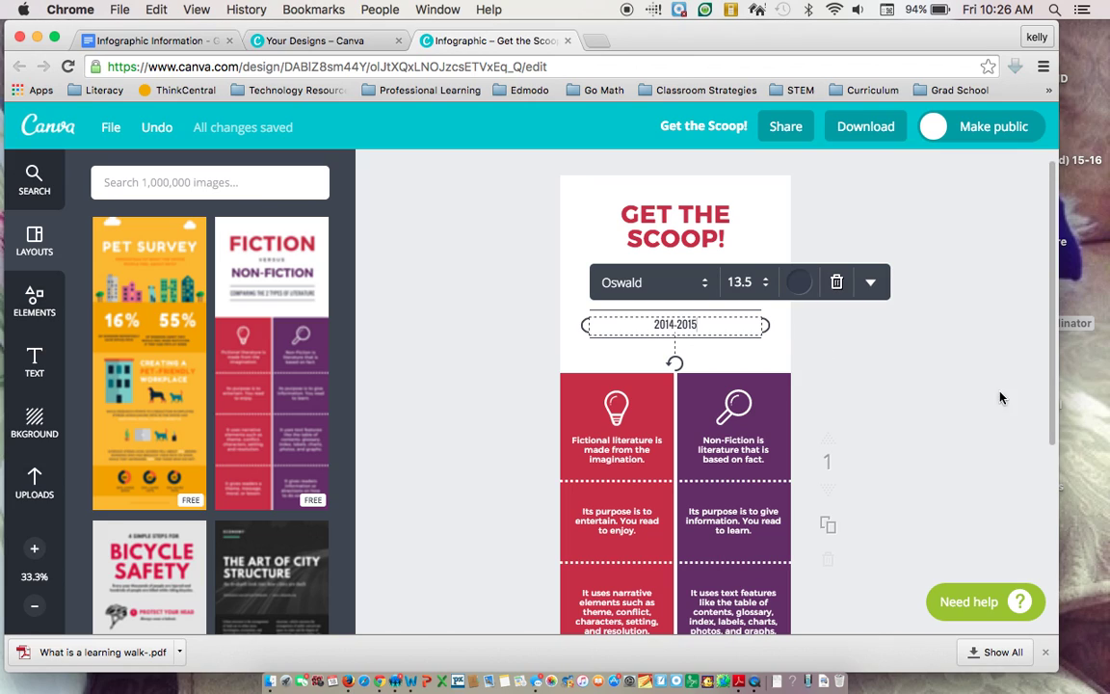
{"action": "left_click", "coordinate": [917, 391]}
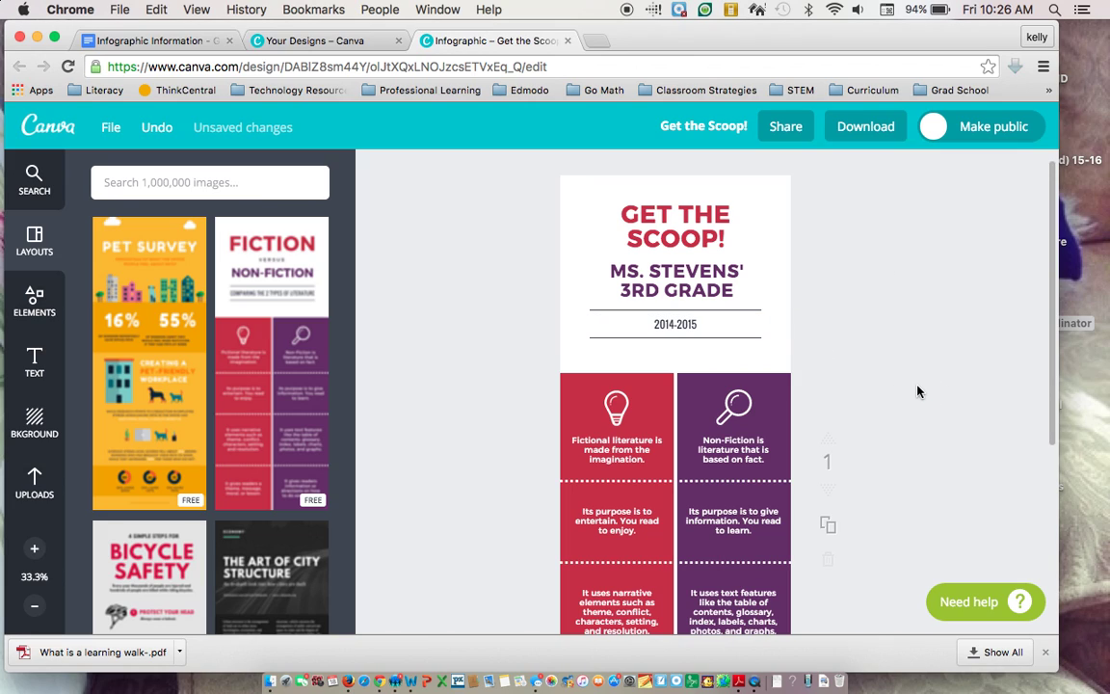
- Check the layout's remaining text blocks, then switch to the "Infographic Information" Google Docs document to review the topic list
{"action": "left_click", "coordinate": [1052, 229]}
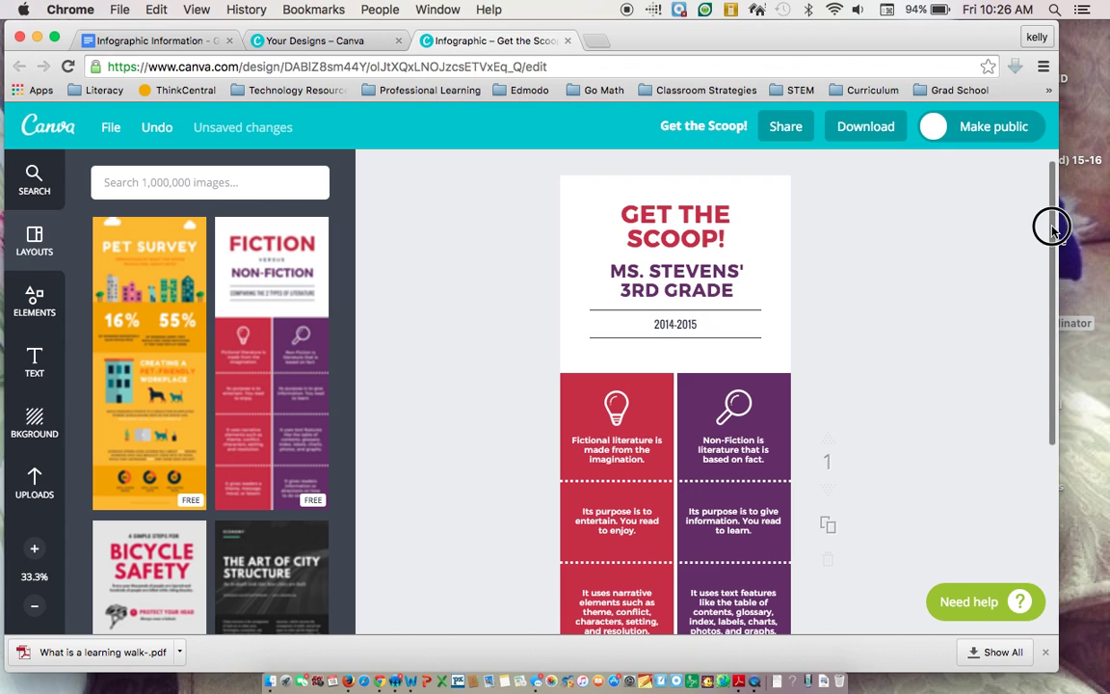
{"action": "left_click_drag", "start_coordinate": [1052, 228], "coordinate": [1048, 292]}
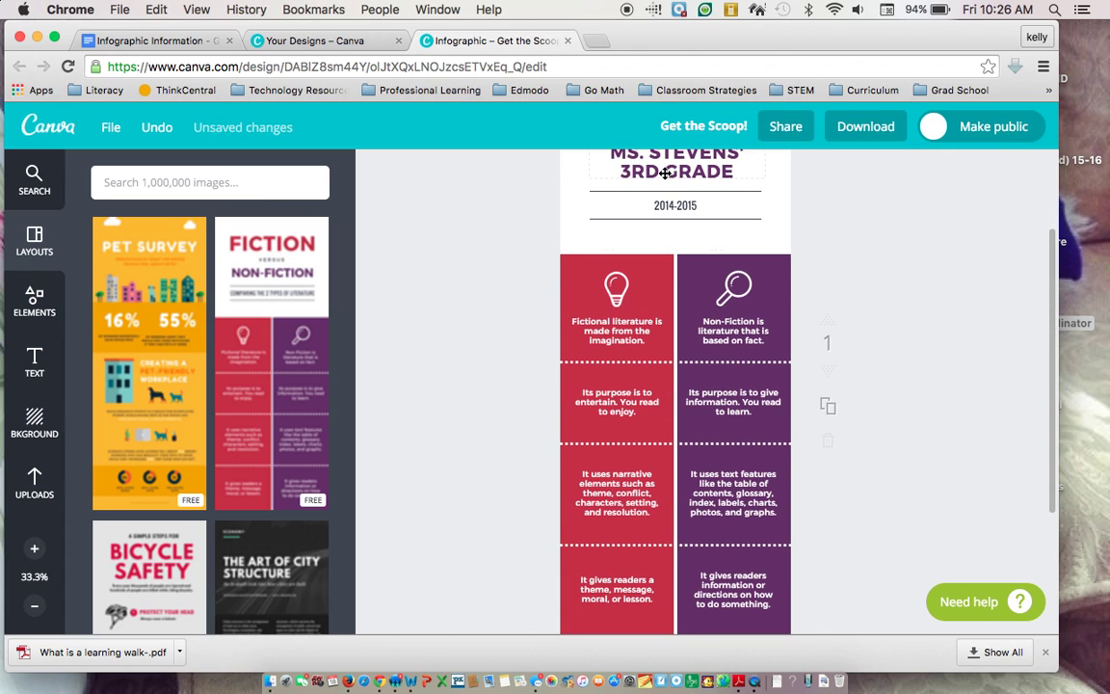
{"action": "left_click", "coordinate": [154, 41]}
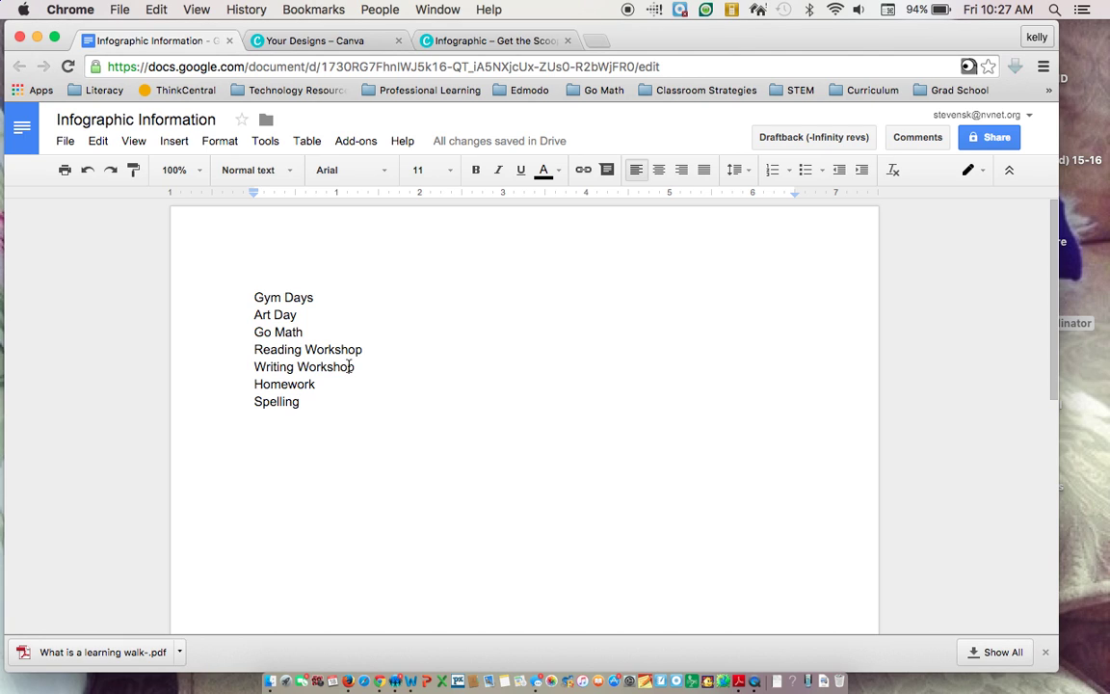
- Switch back to the Canva infographic and delete the light bulb icon above the fictional literature text in the red column
{"action": "left_click", "coordinate": [460, 42]}
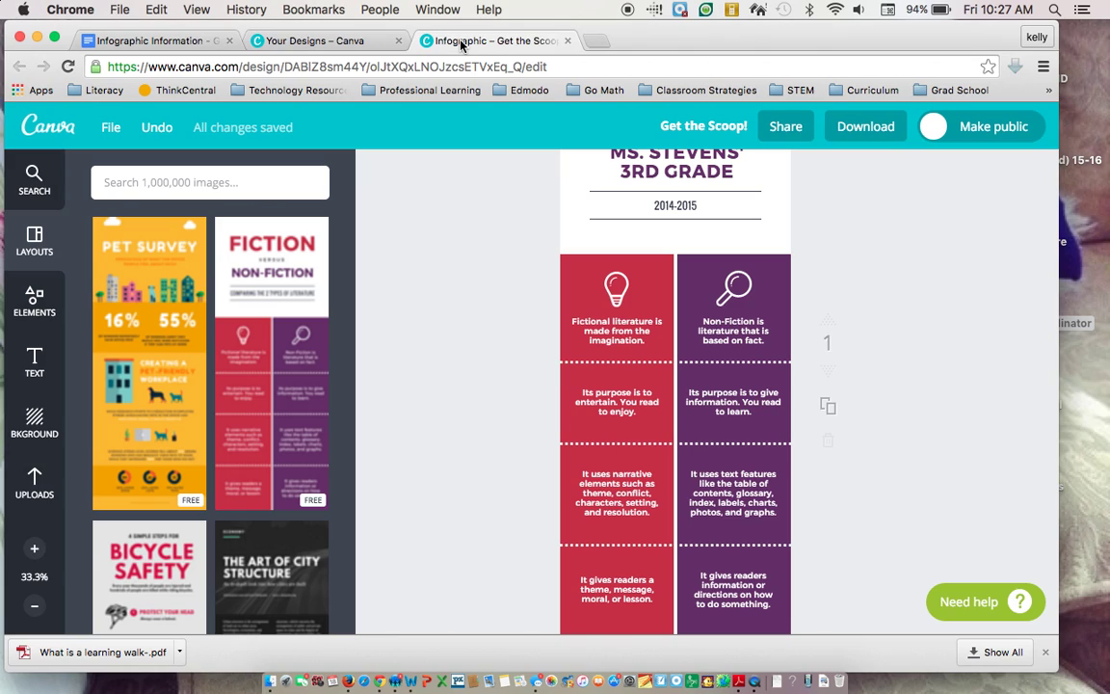
{"action": "left_click", "coordinate": [619, 281]}
{"action": "key", "text": "BackSpace"}
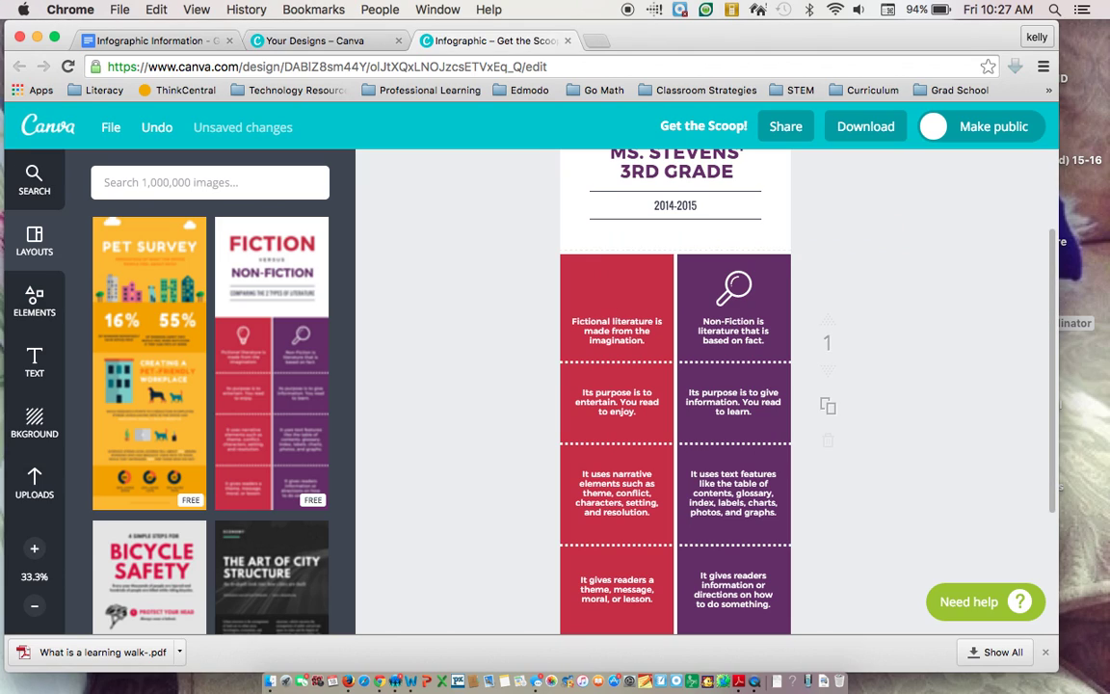
- Browse the free Icons collection in Canva's elements for a replacement for the deleted light bulb
{"action": "left_click", "coordinate": [45, 309]}
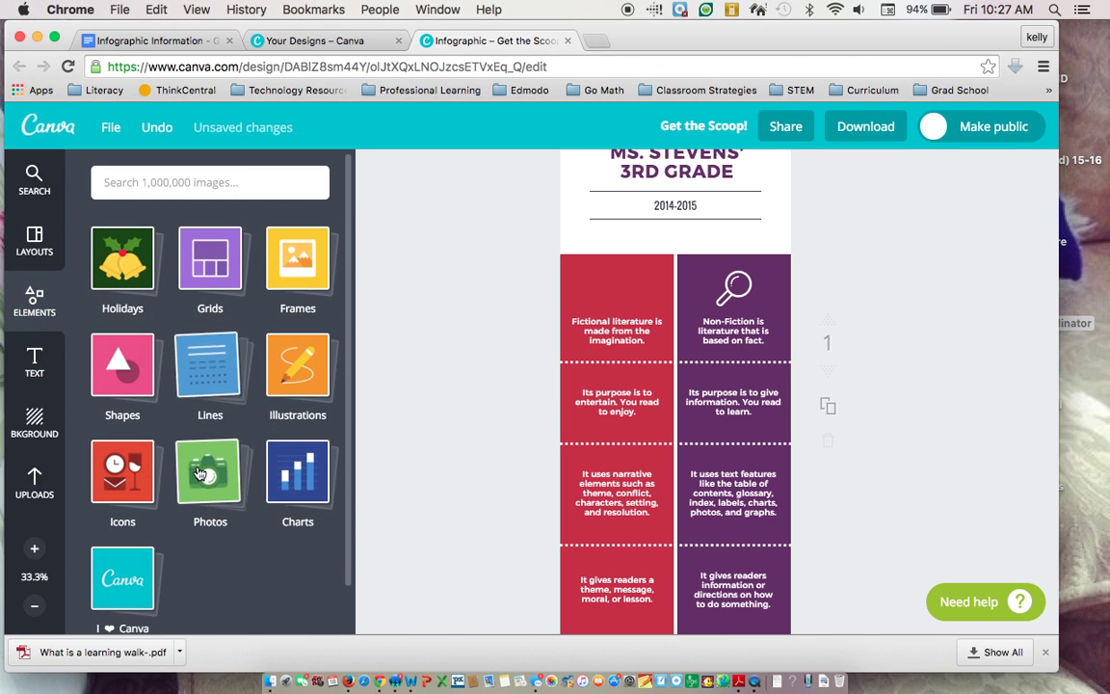
{"action": "left_click", "coordinate": [131, 481]}
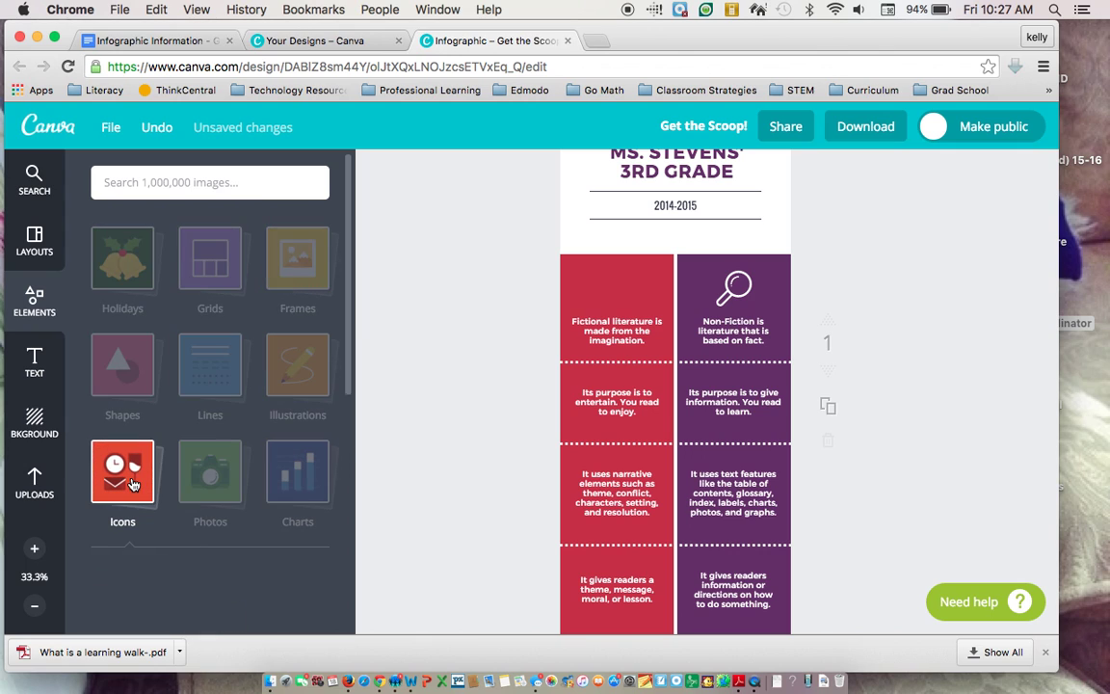
{"action": "left_click_drag", "start_coordinate": [347, 263], "coordinate": [345, 363]}
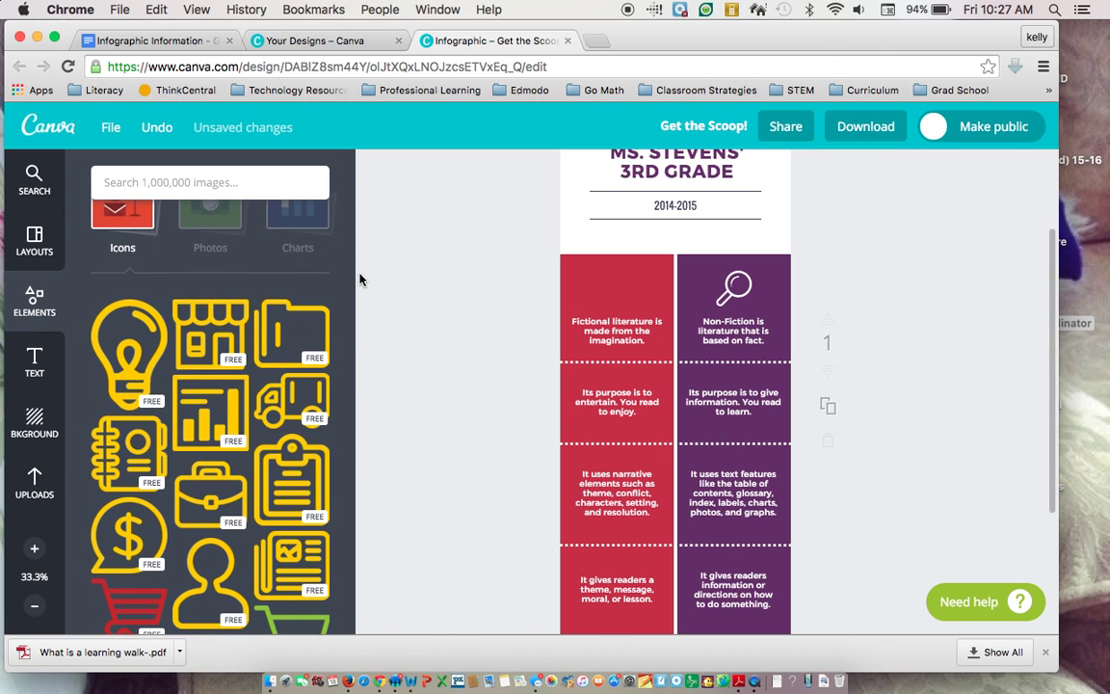
{"action": "left_click_drag", "start_coordinate": [349, 278], "coordinate": [347, 461]}
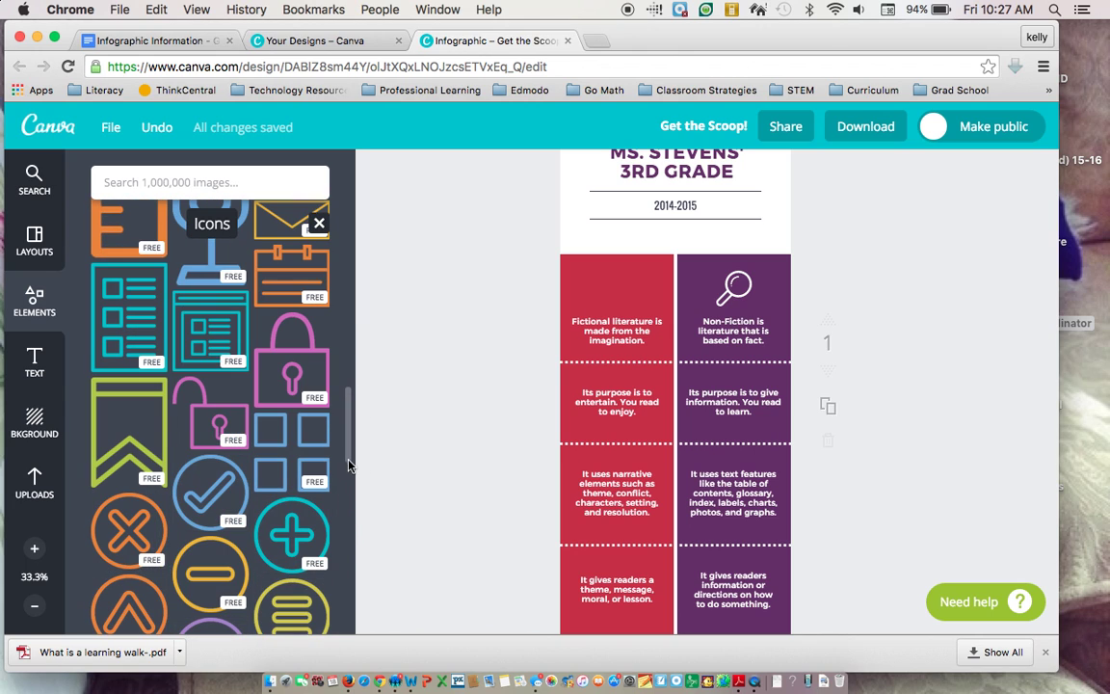